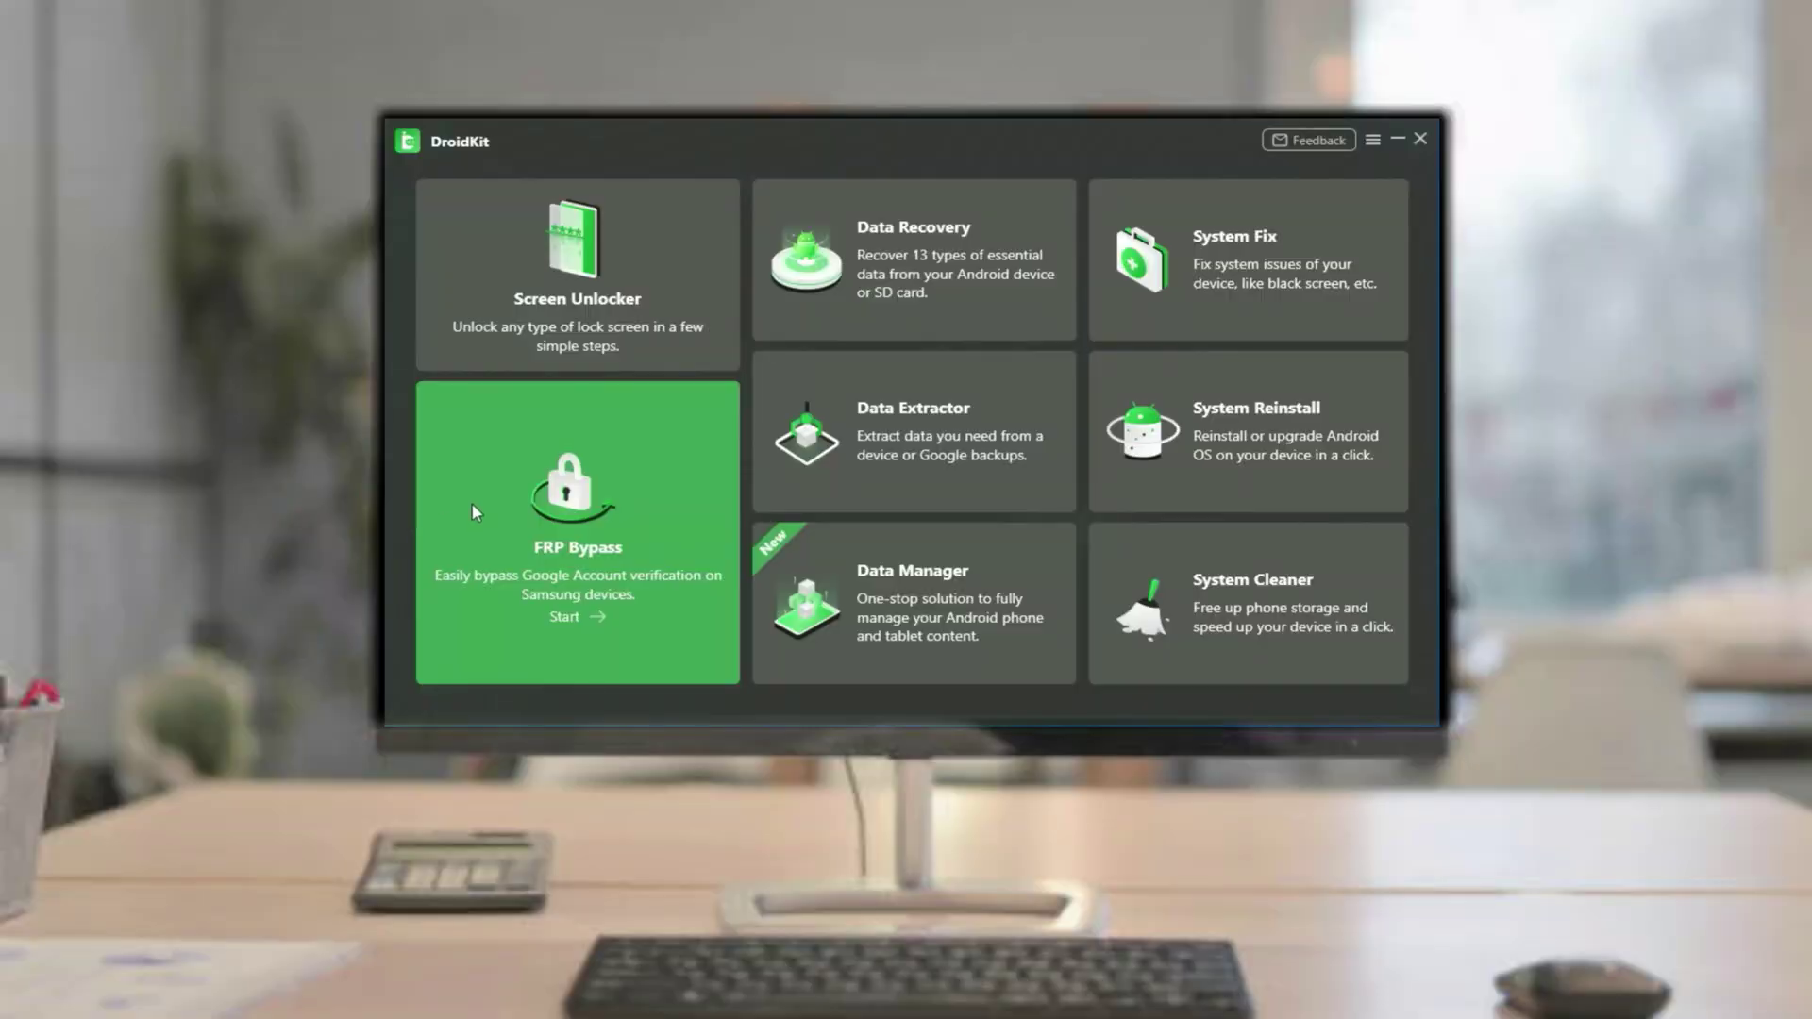
Launch FRP Bypass and let DroidKit prepare the device configuration file.
{"action": "left_click", "coordinate": [575, 596]}
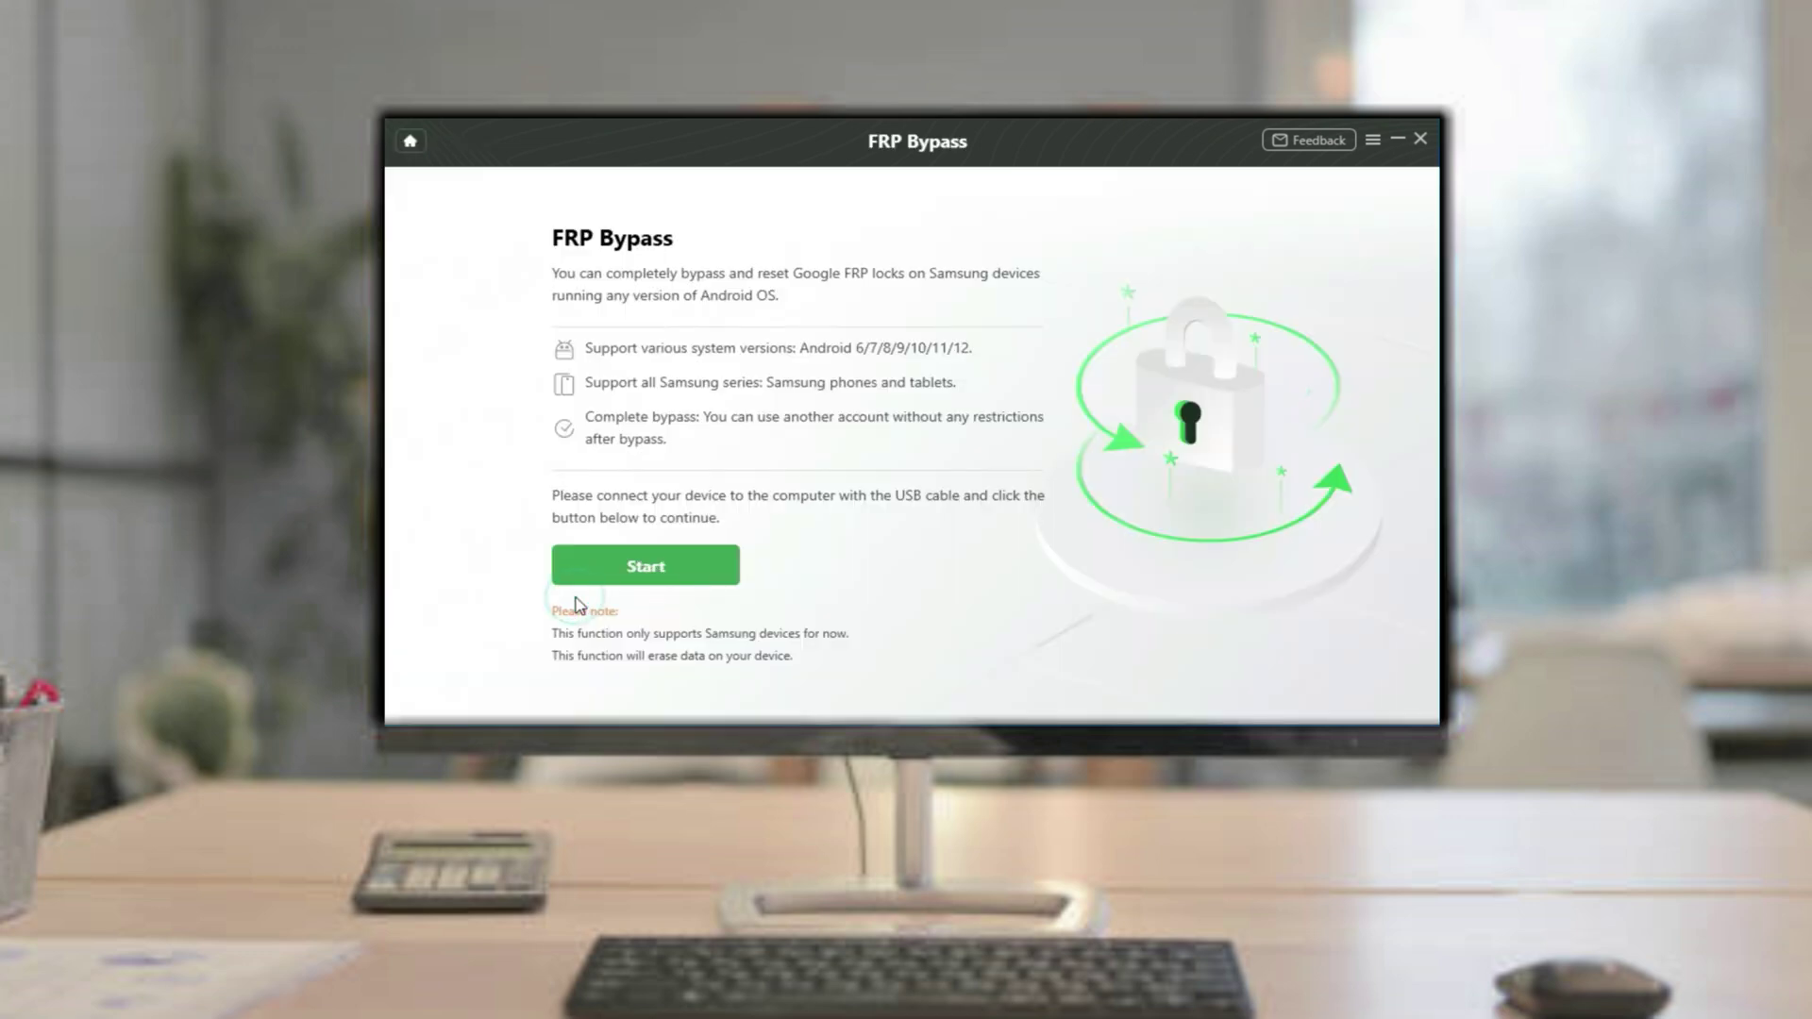
{"action": "left_click", "coordinate": [646, 567]}
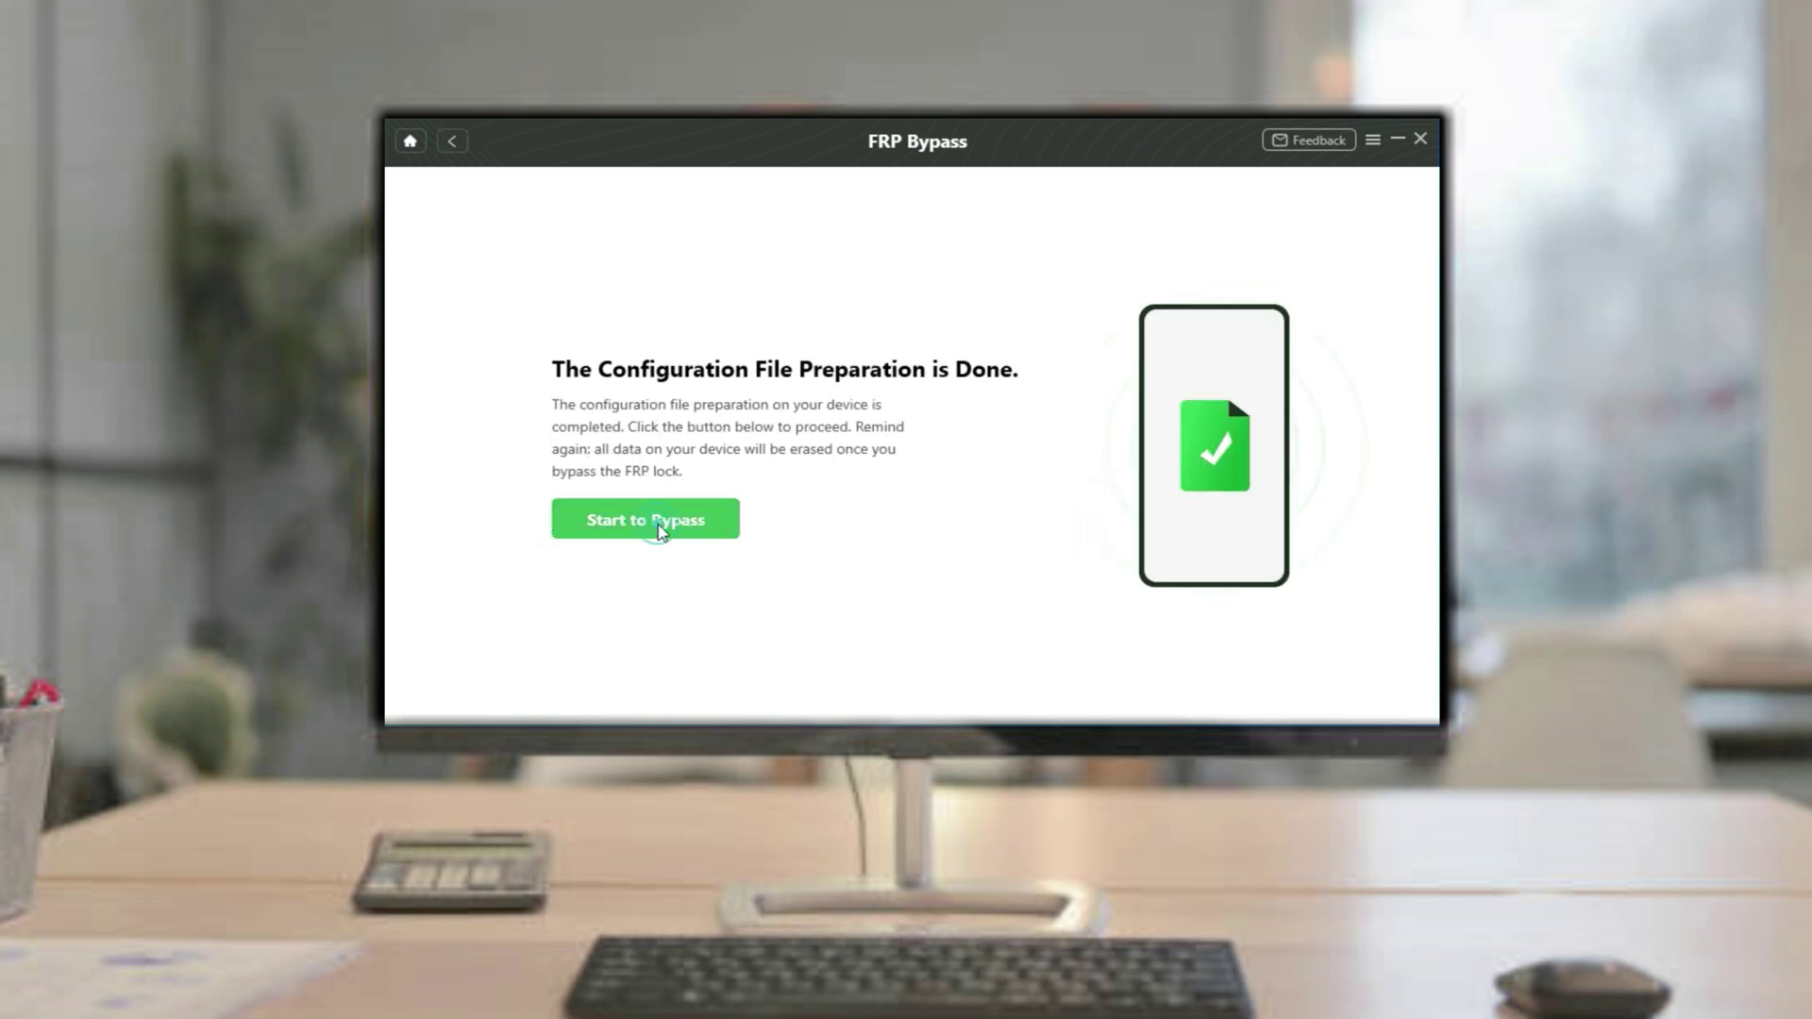
Pass the recovery-mode instructions and choose Android OS 7/8 as the system version.
{"action": "left_click", "coordinate": [659, 527]}
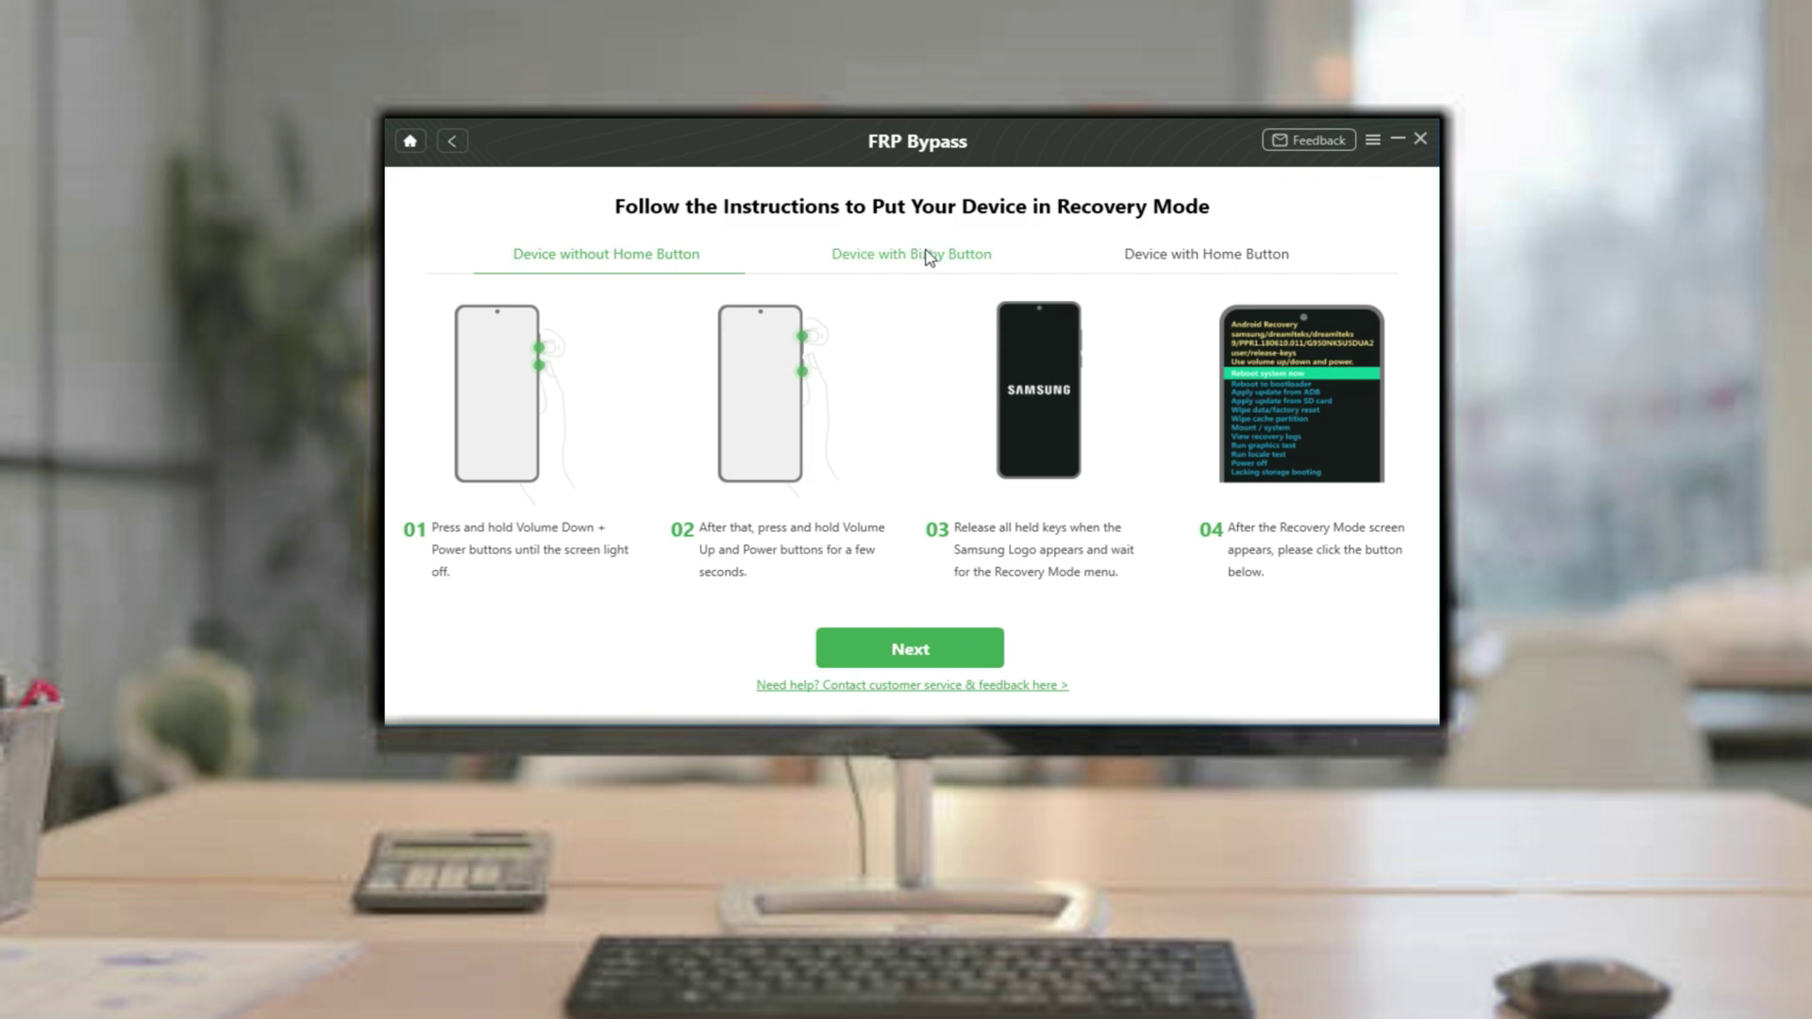
{"action": "left_click", "coordinate": [961, 662]}
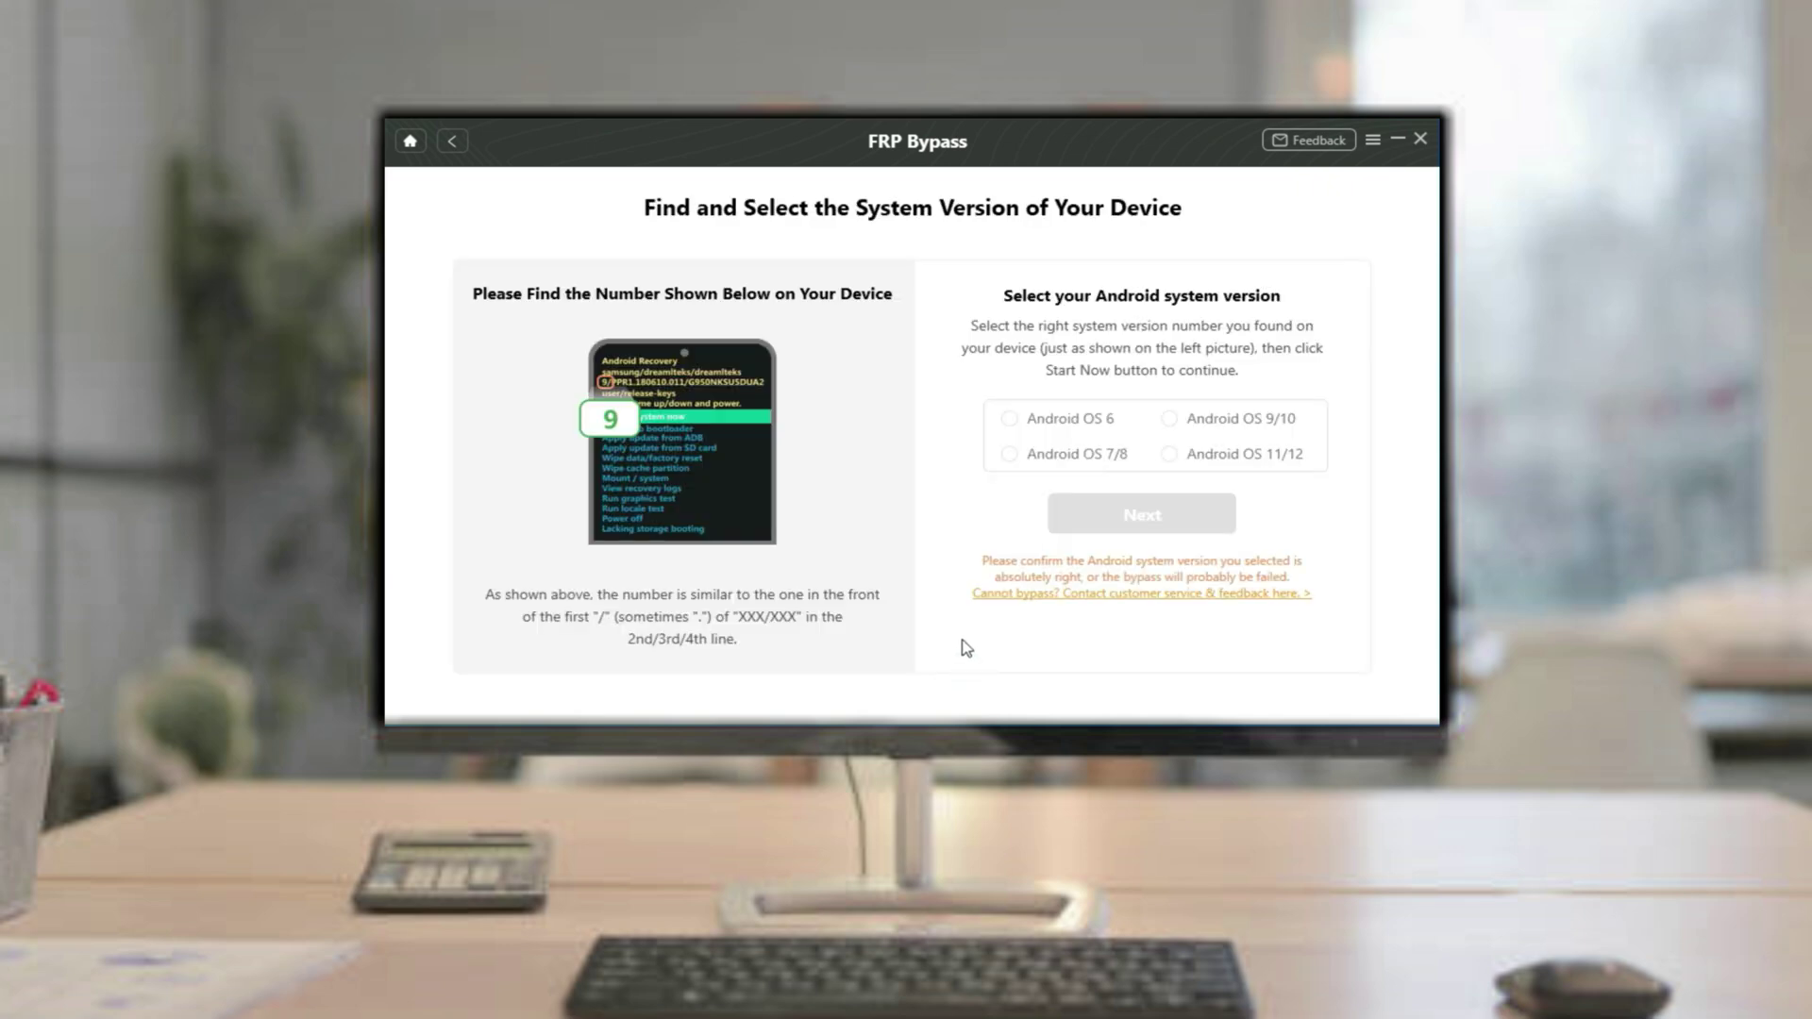
{"action": "left_click", "coordinate": [1012, 453]}
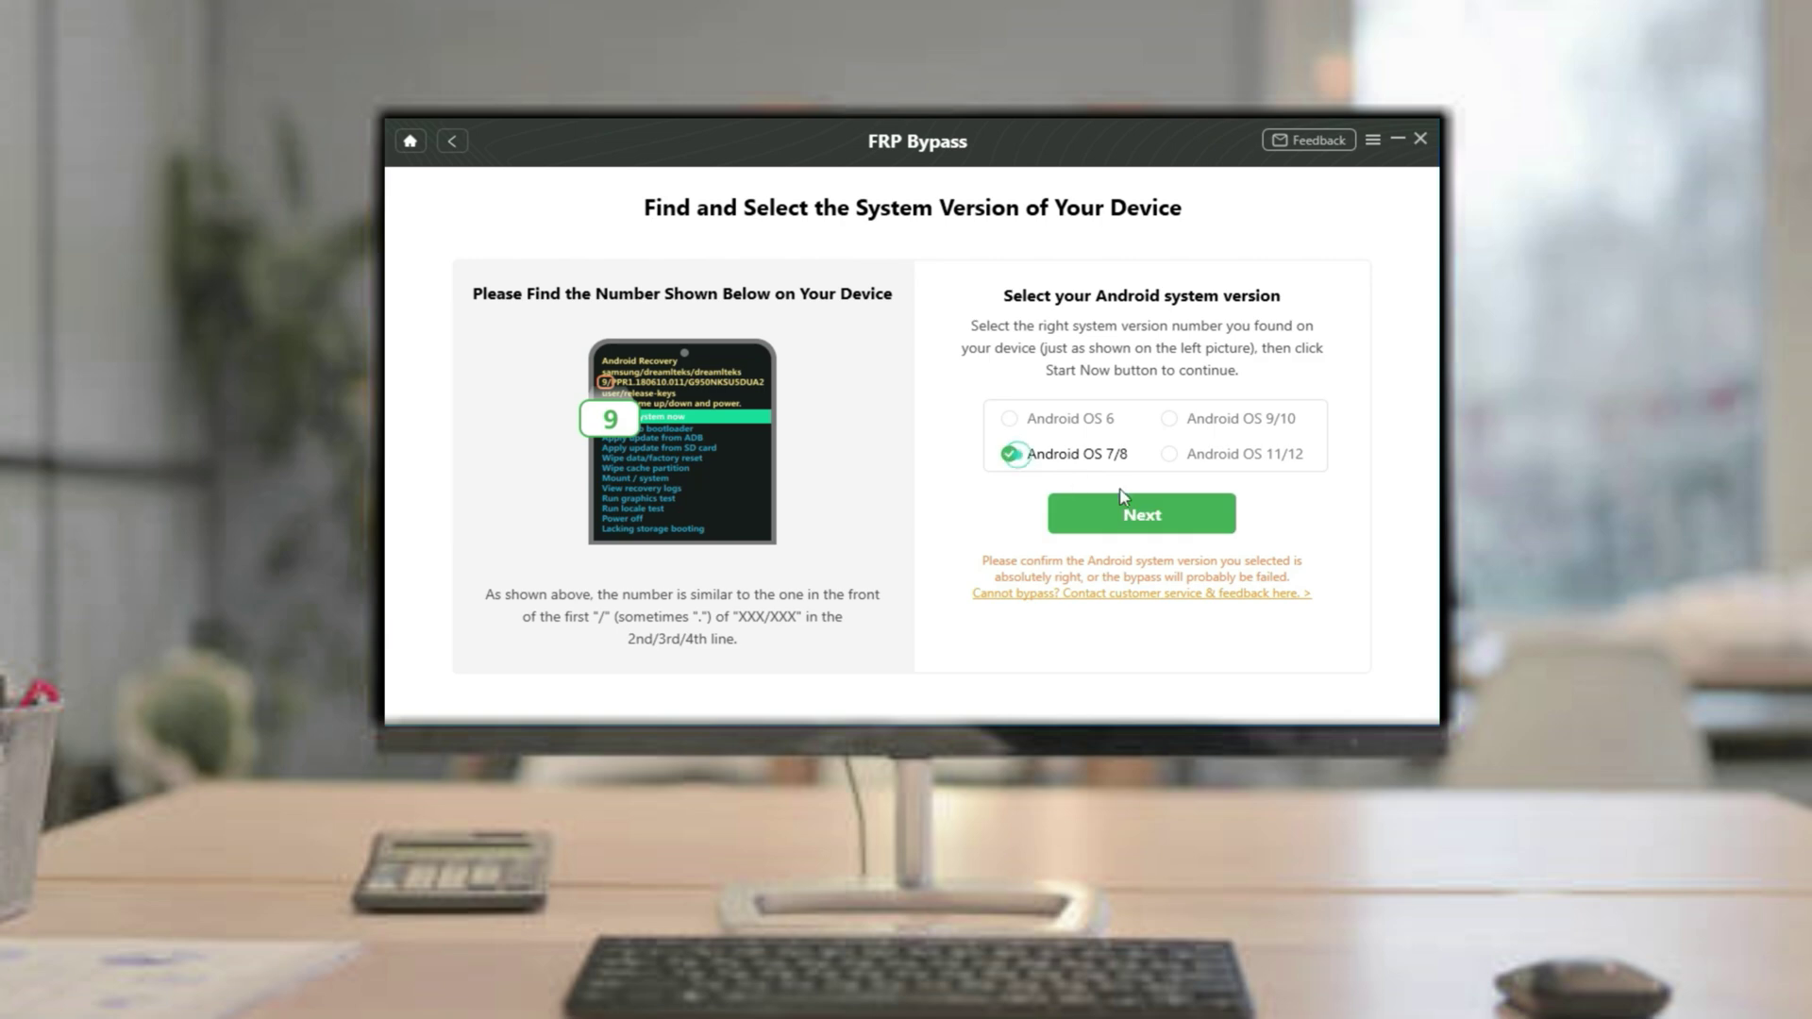
{"action": "left_click", "coordinate": [1176, 529]}
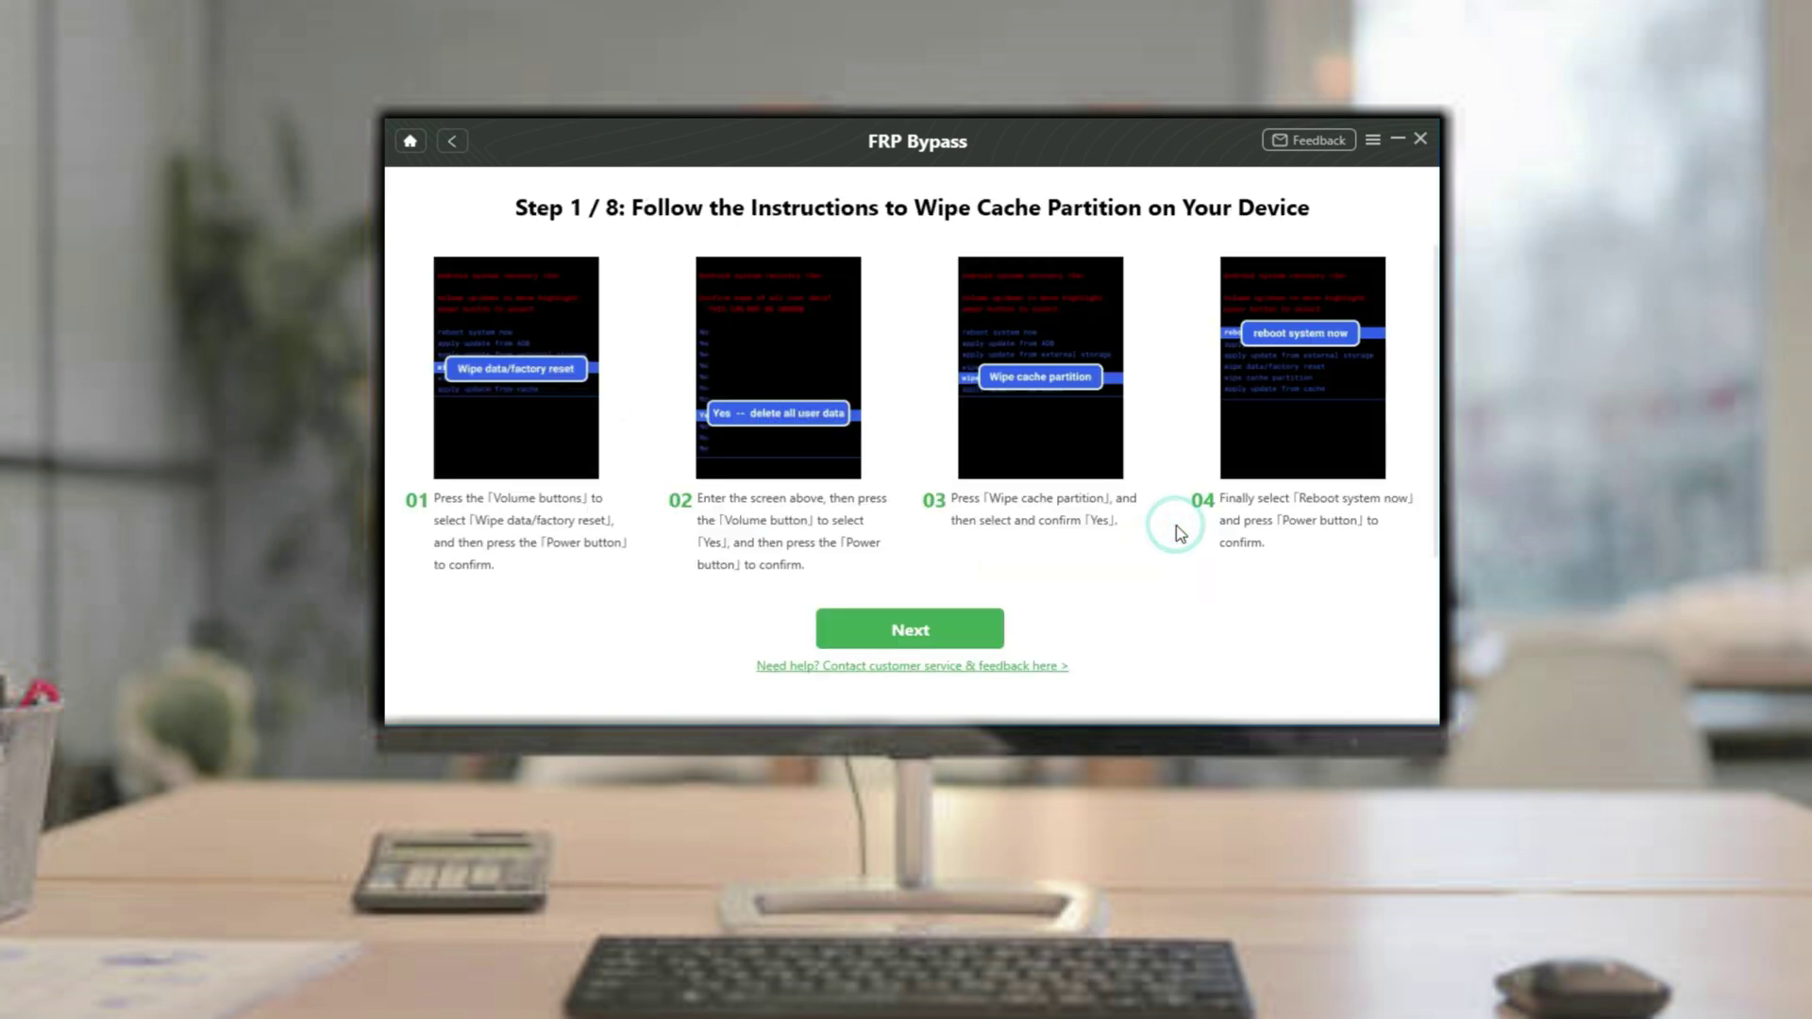
Move past the cache-wipe step and send the notification to the phone, dismissing the reminder.
{"action": "left_click", "coordinate": [945, 638]}
{"action": "left_click", "coordinate": [944, 638]}
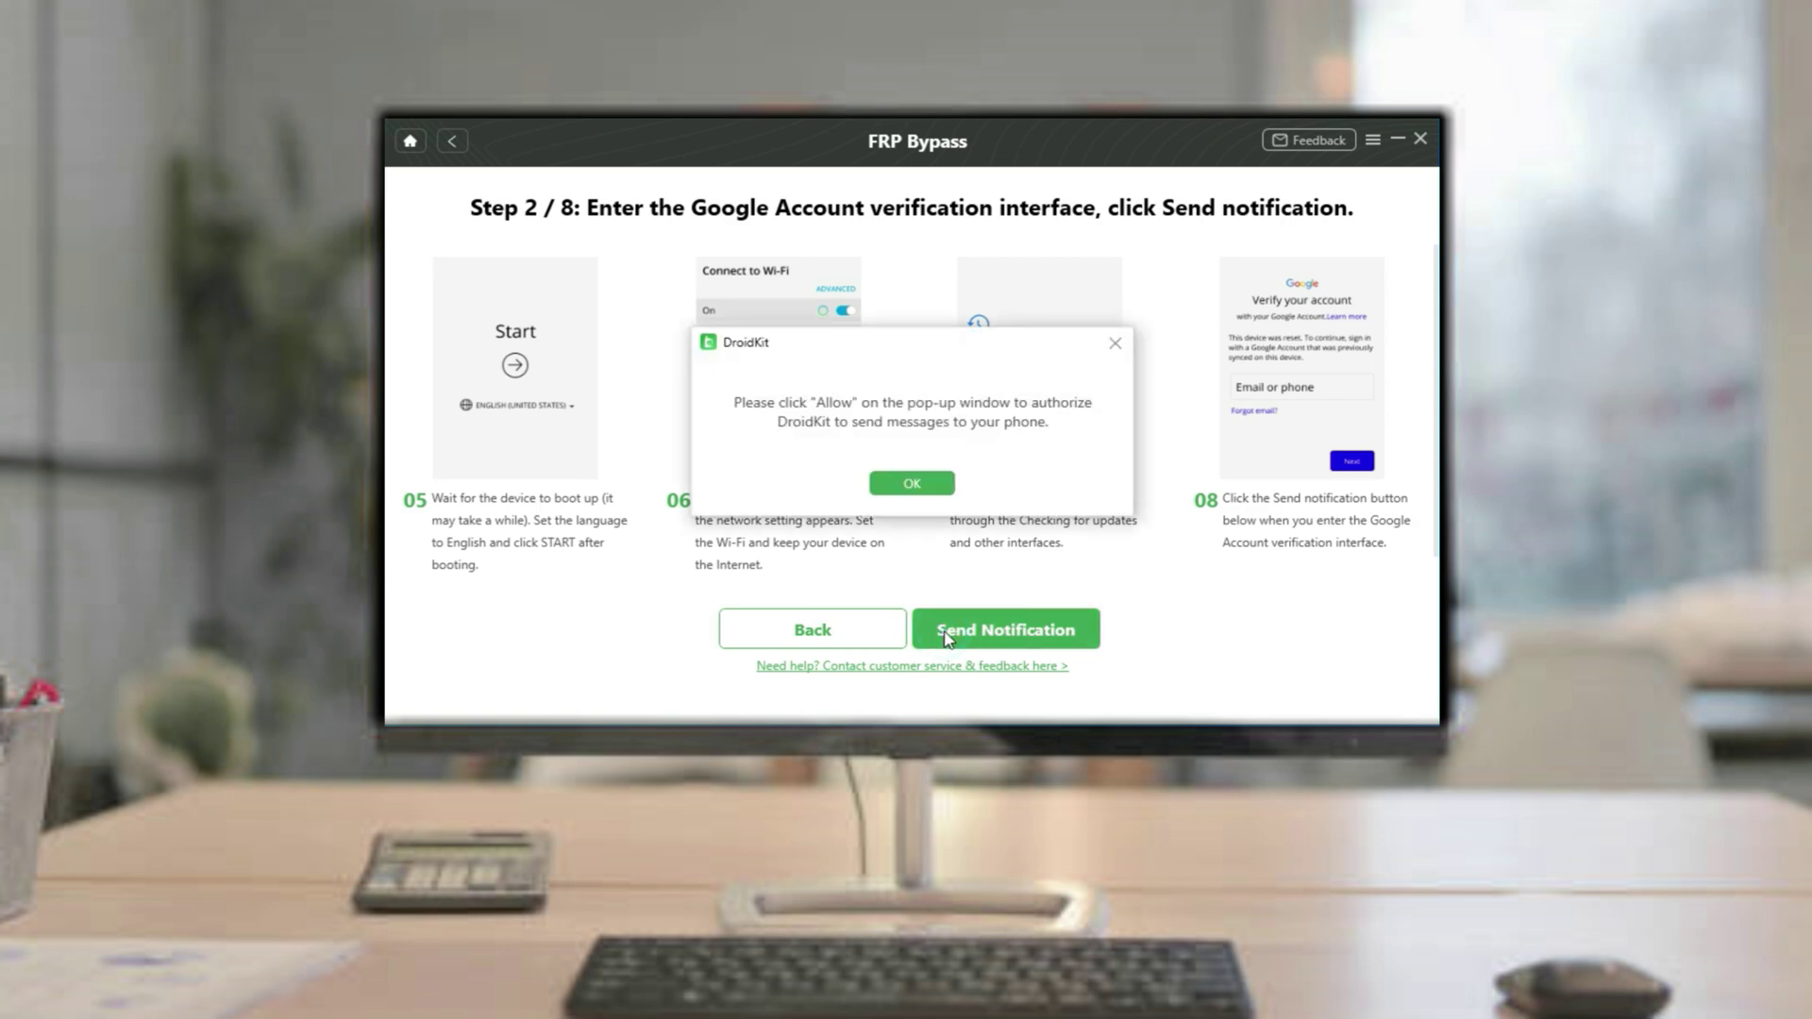
{"action": "left_click", "coordinate": [912, 482]}
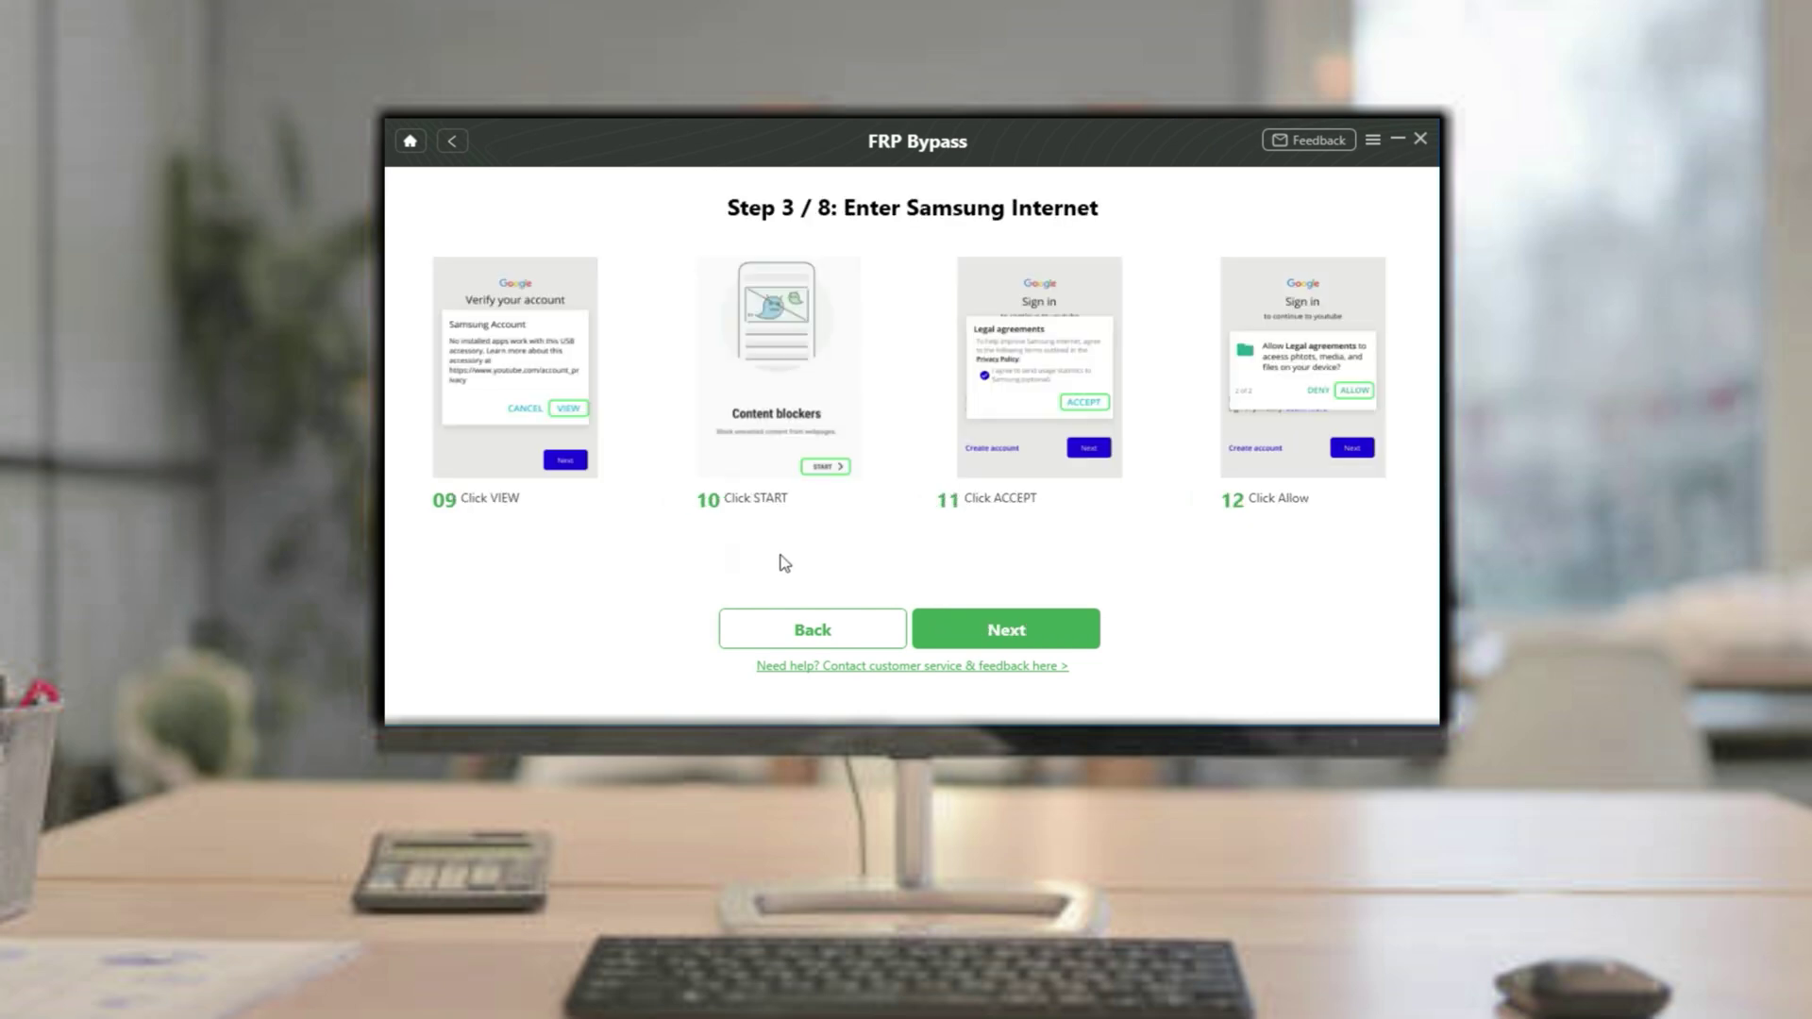
Advance through the APK download, APK install and Find My Device steps to Google Play services.
{"action": "left_click", "coordinate": [1000, 630]}
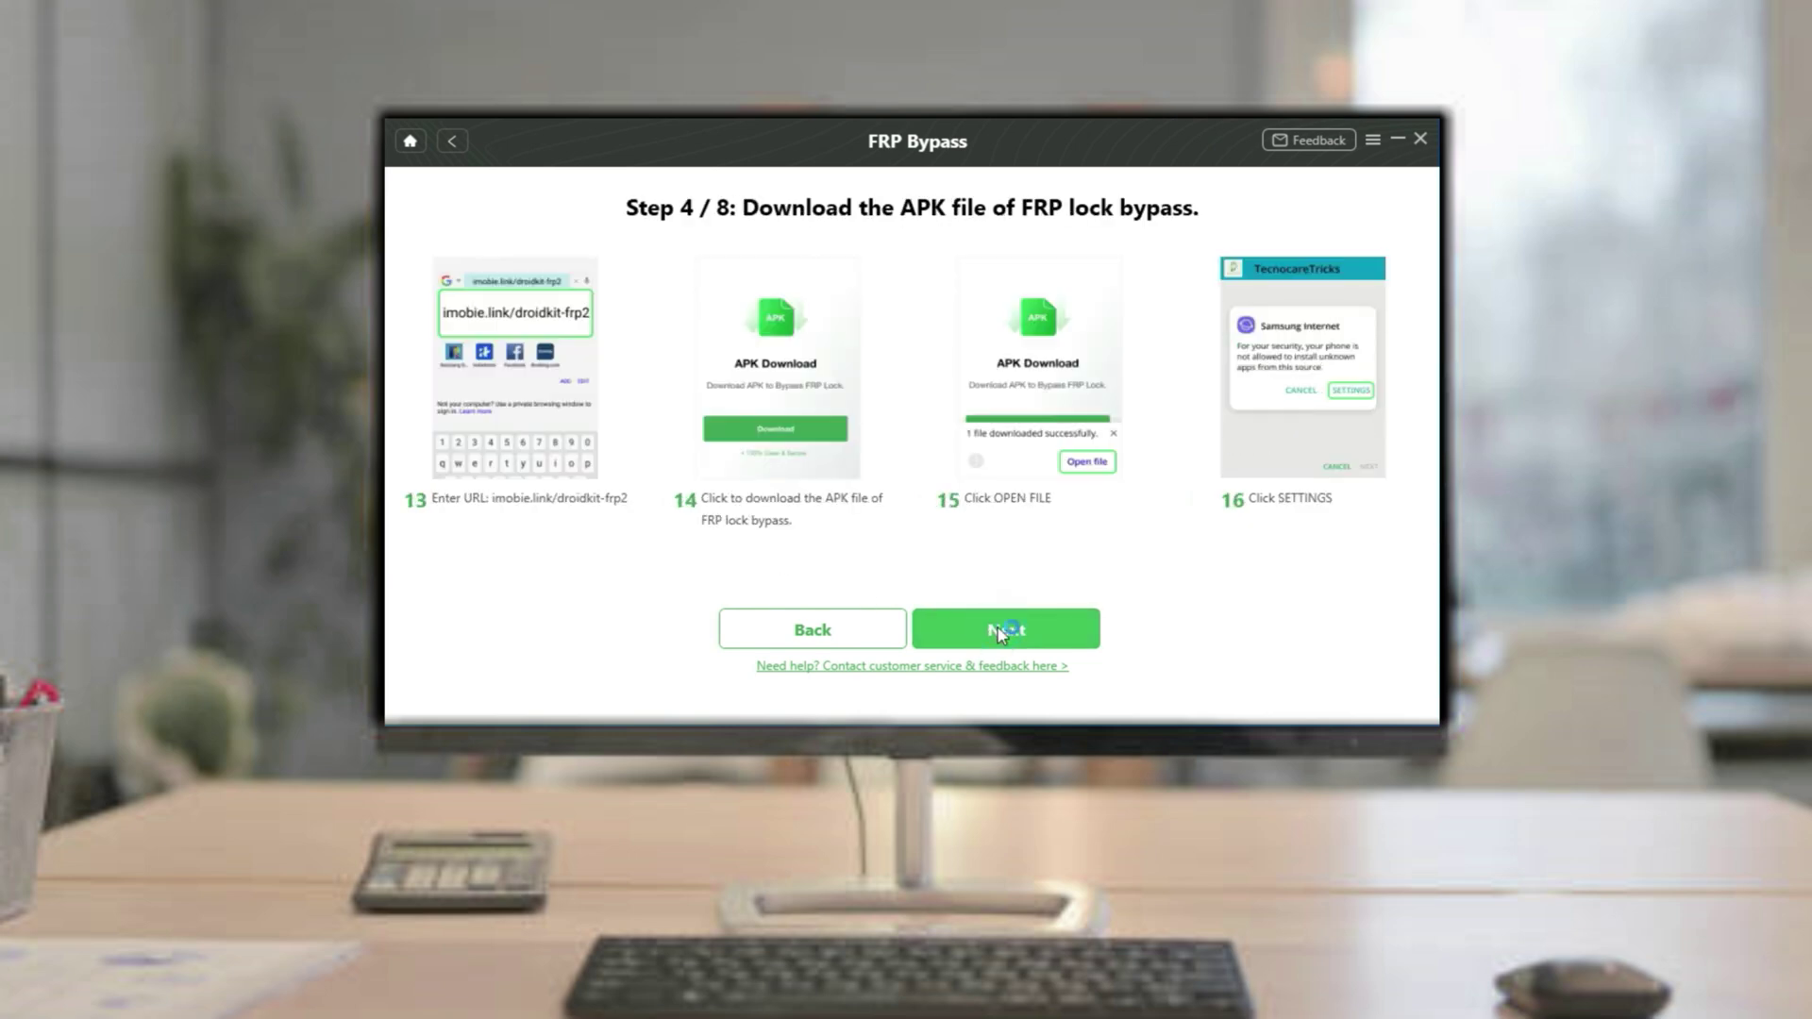
{"action": "left_click", "coordinate": [1002, 631]}
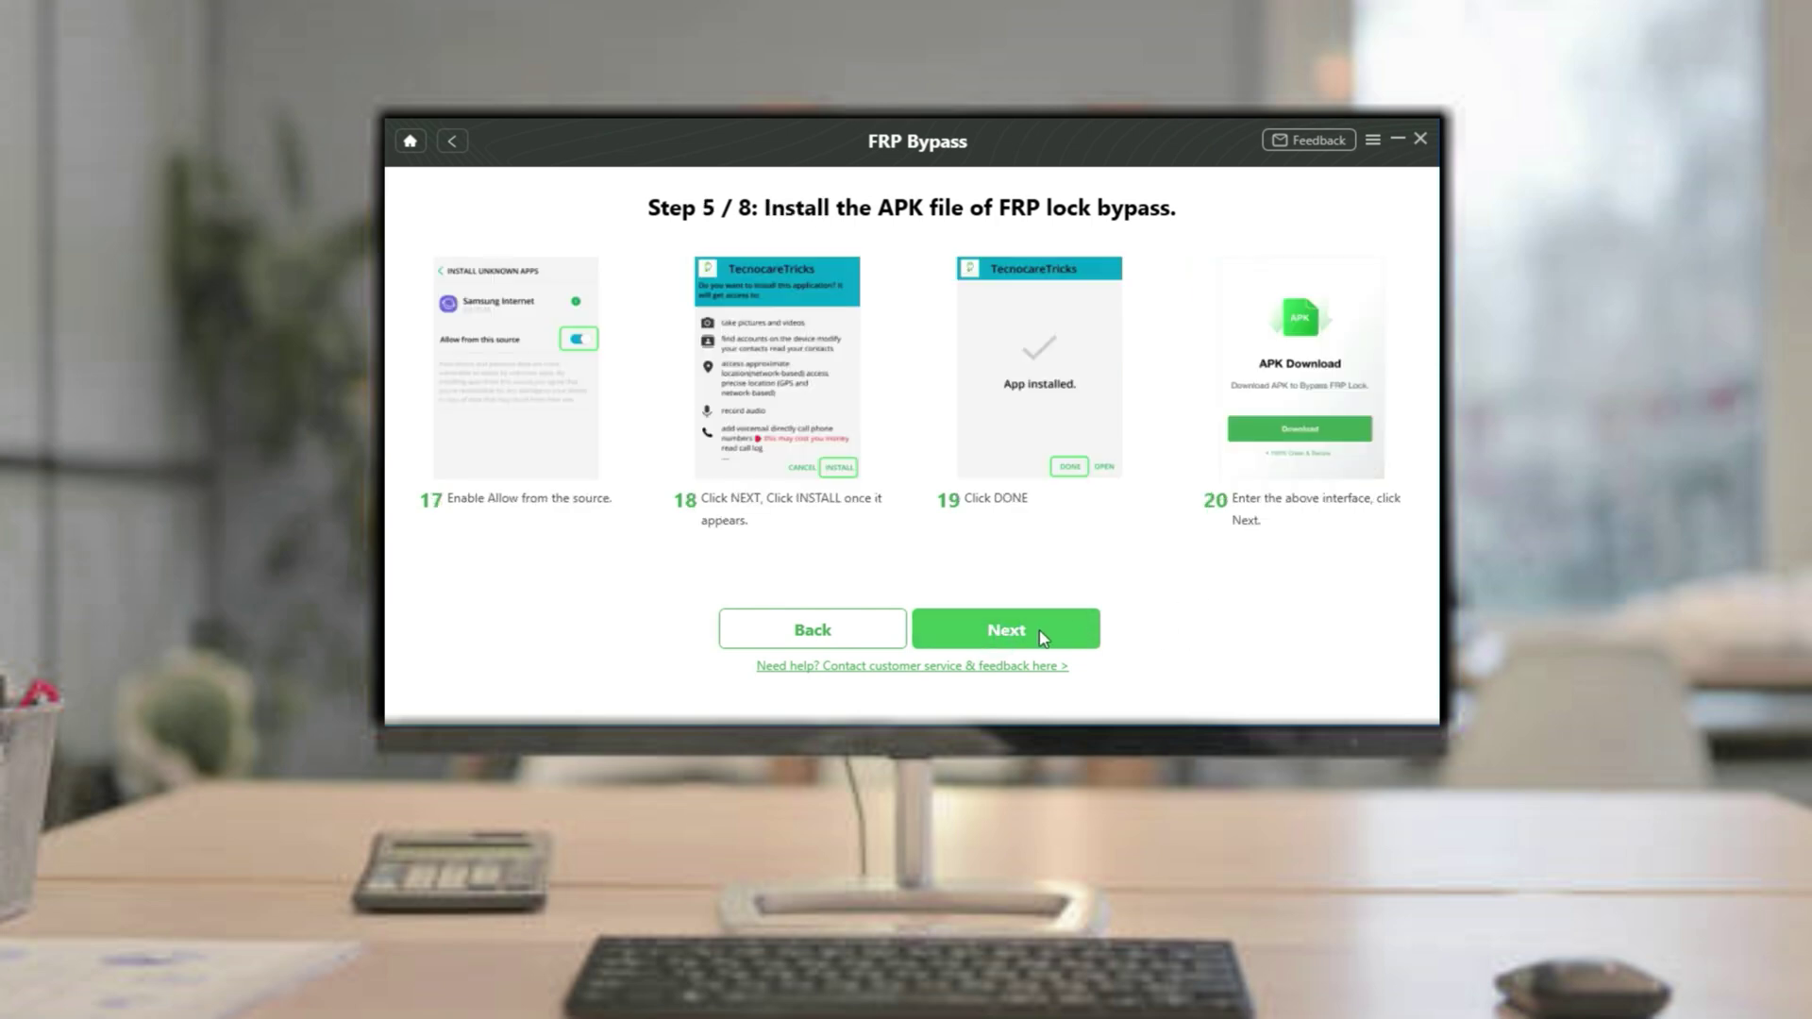
{"action": "left_click", "coordinate": [1042, 636]}
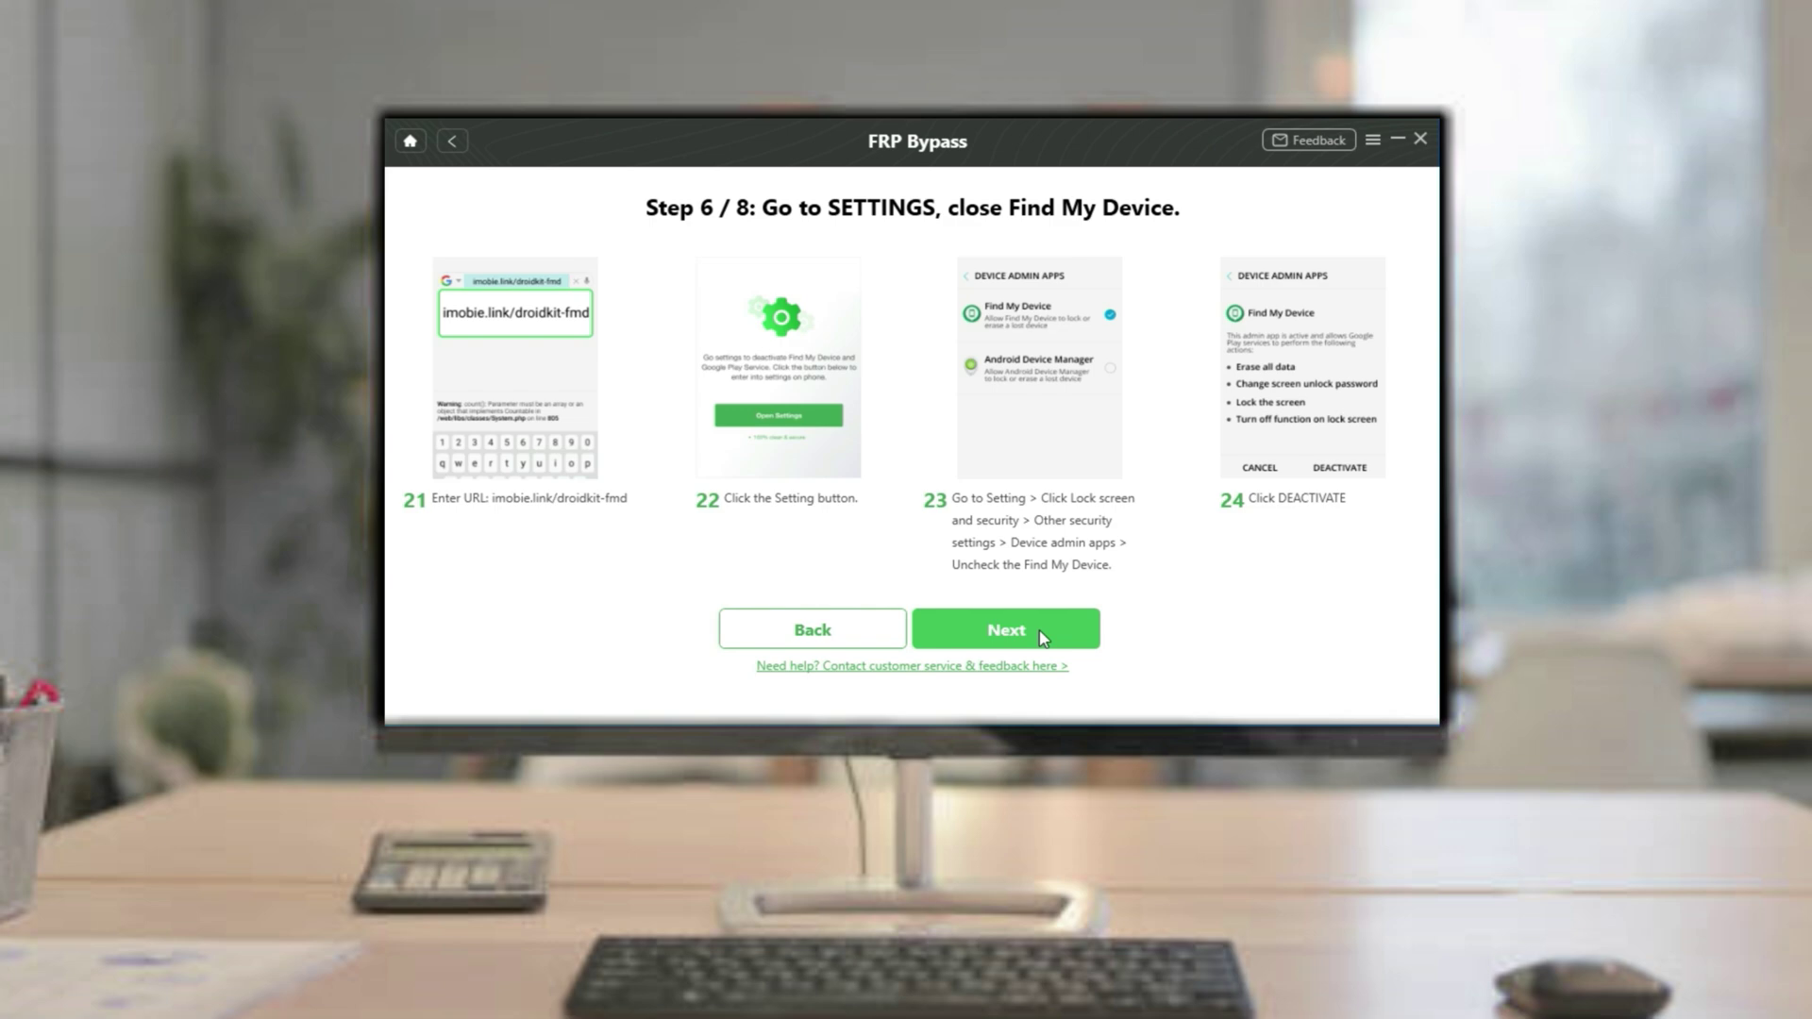
{"action": "left_click", "coordinate": [1042, 637]}
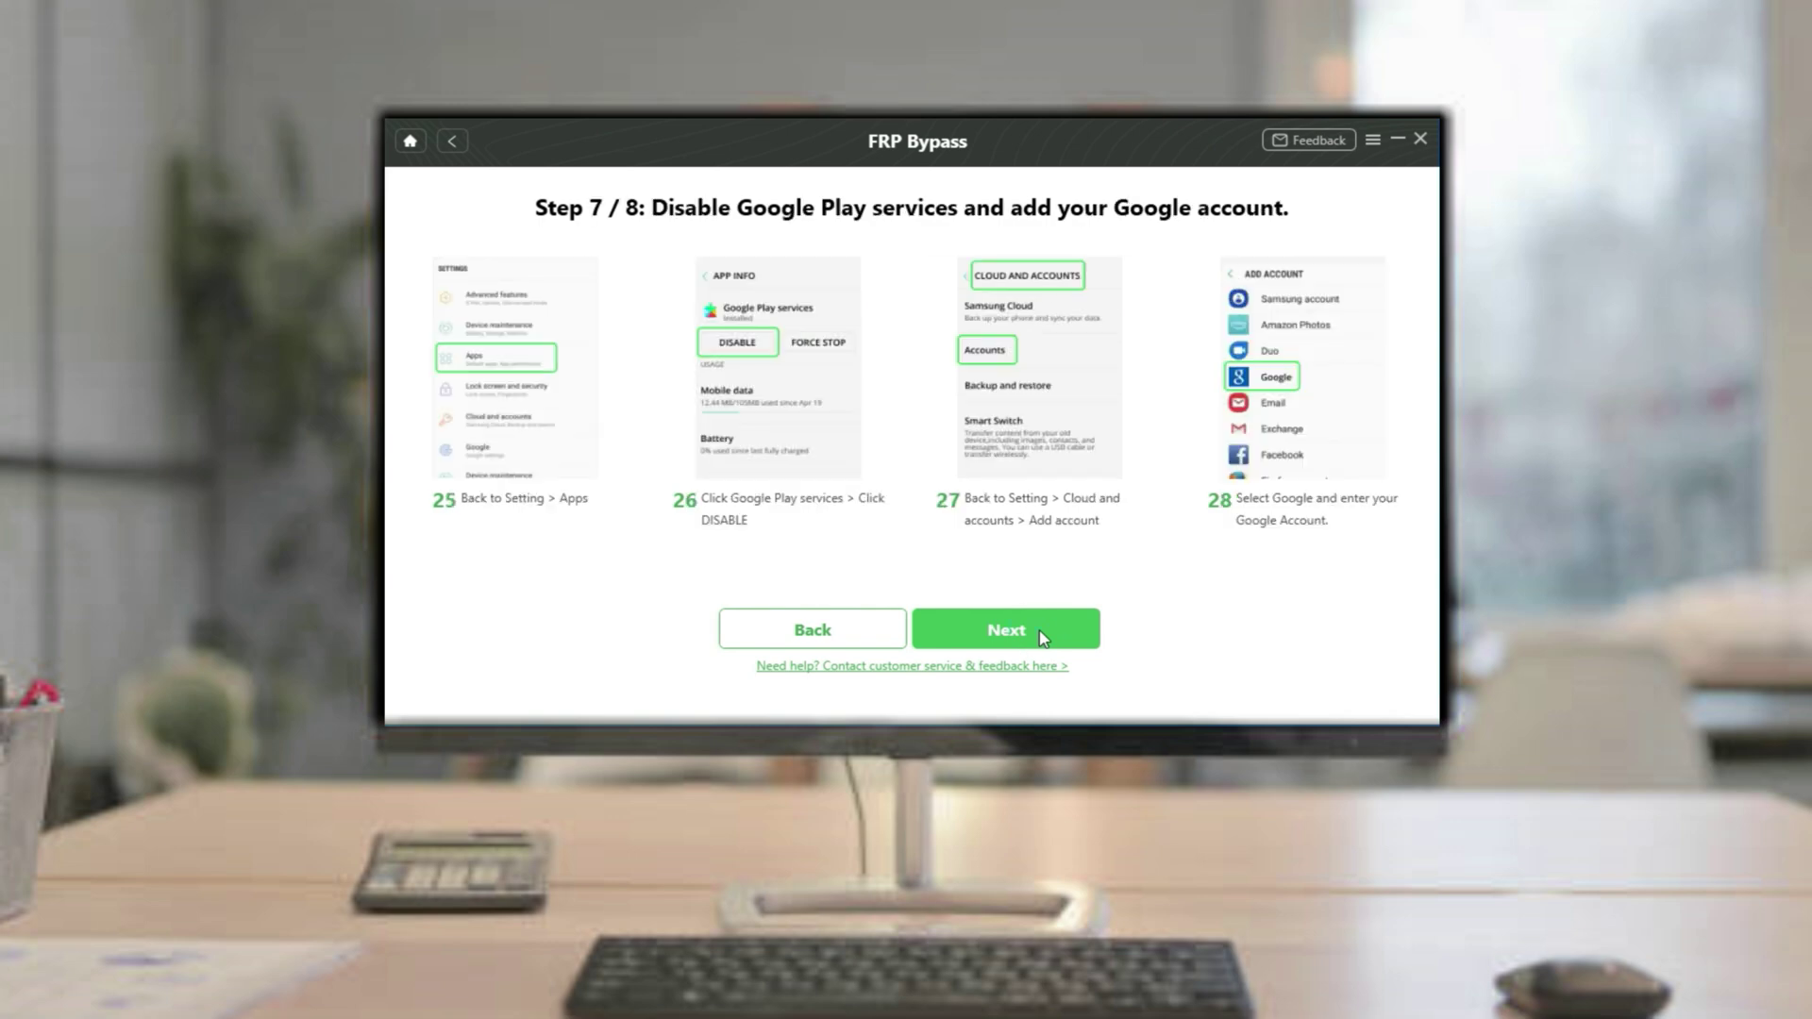
Advance to step 8 of 8: re-enable Google Play services, reset the device and finish.
{"action": "left_click", "coordinate": [1042, 638]}
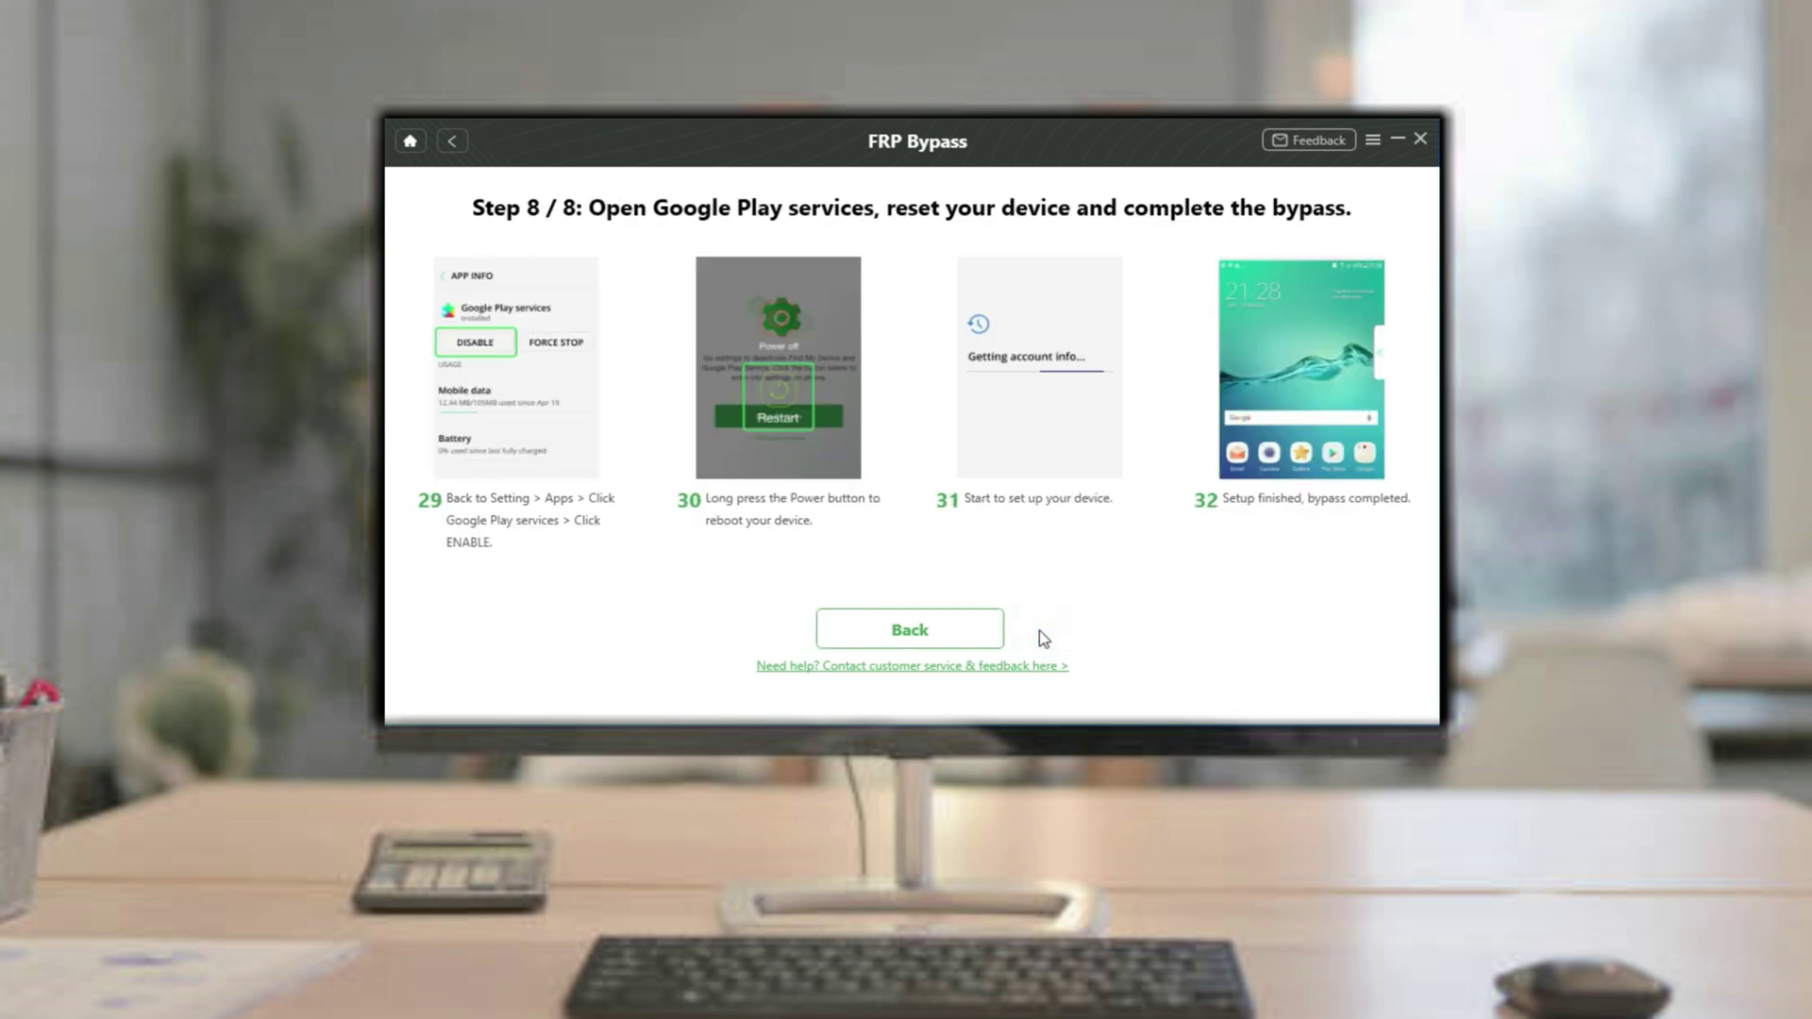